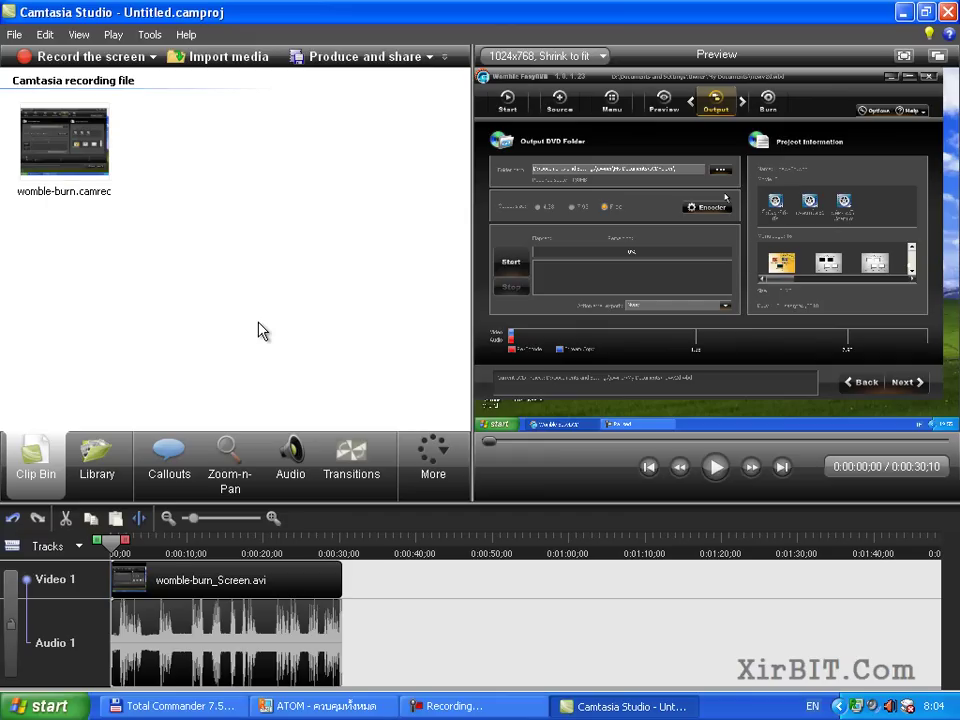
Step: Add a title clip at the start of the timeline with the text "ตัวอย่างทั้งหมด" on the third line
click(435, 478)
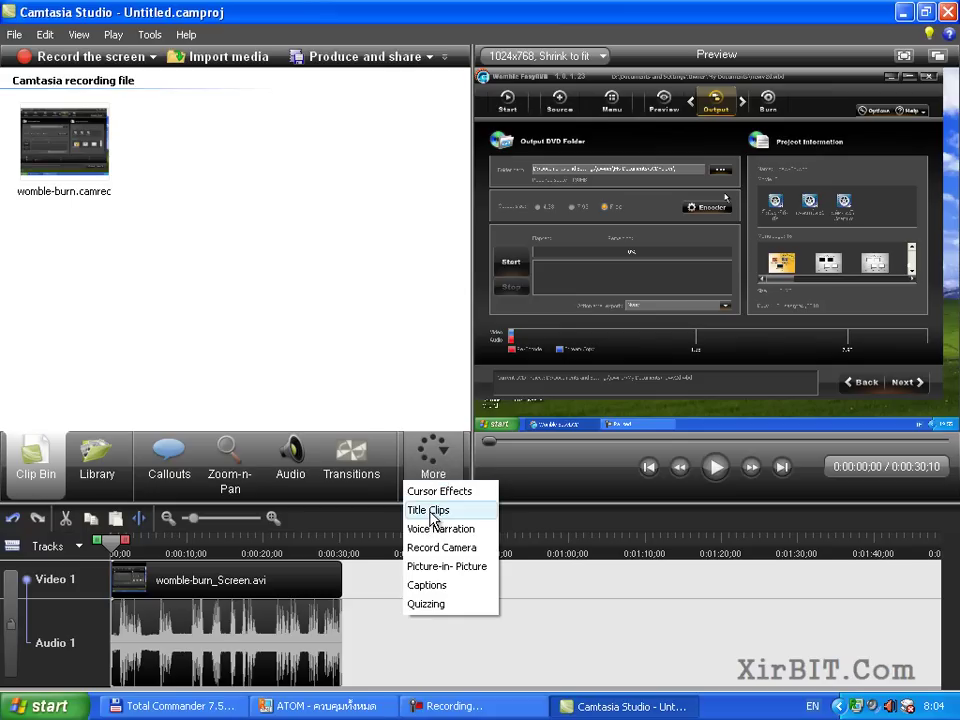
click(432, 512)
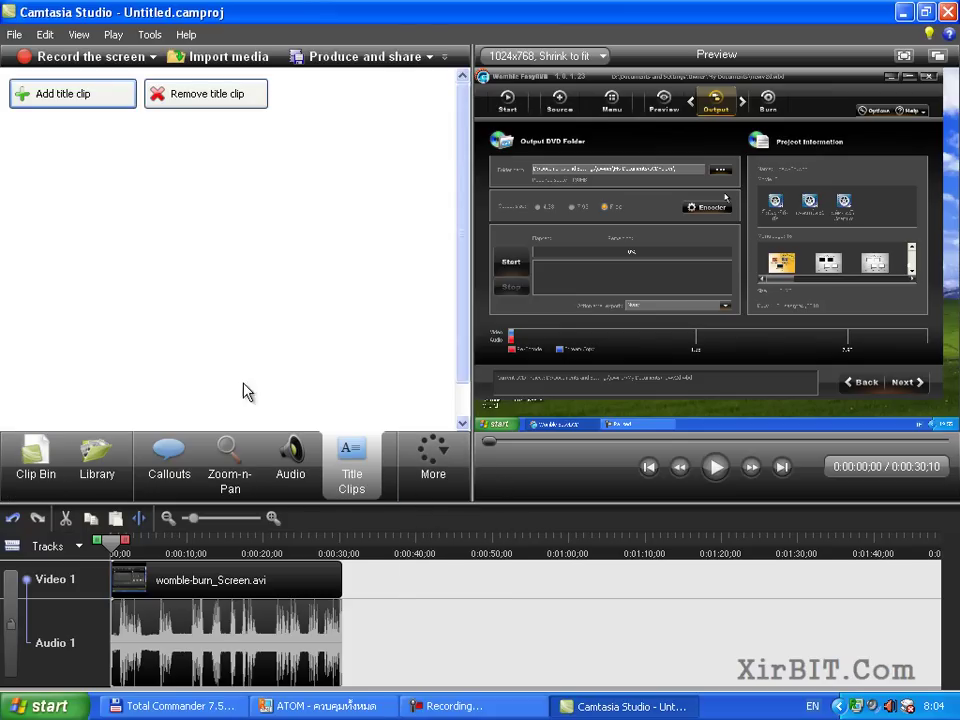
click(58, 104)
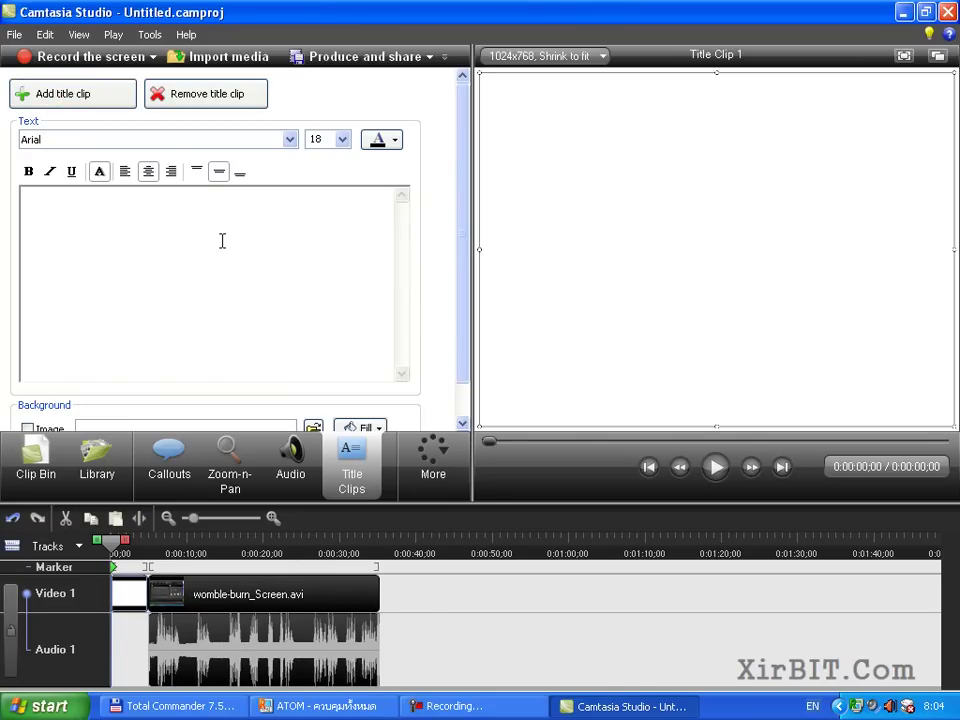
click(209, 237)
key(Return)
key(Return)
key(grave)
text(ตัวอย่างทั้งหมด)
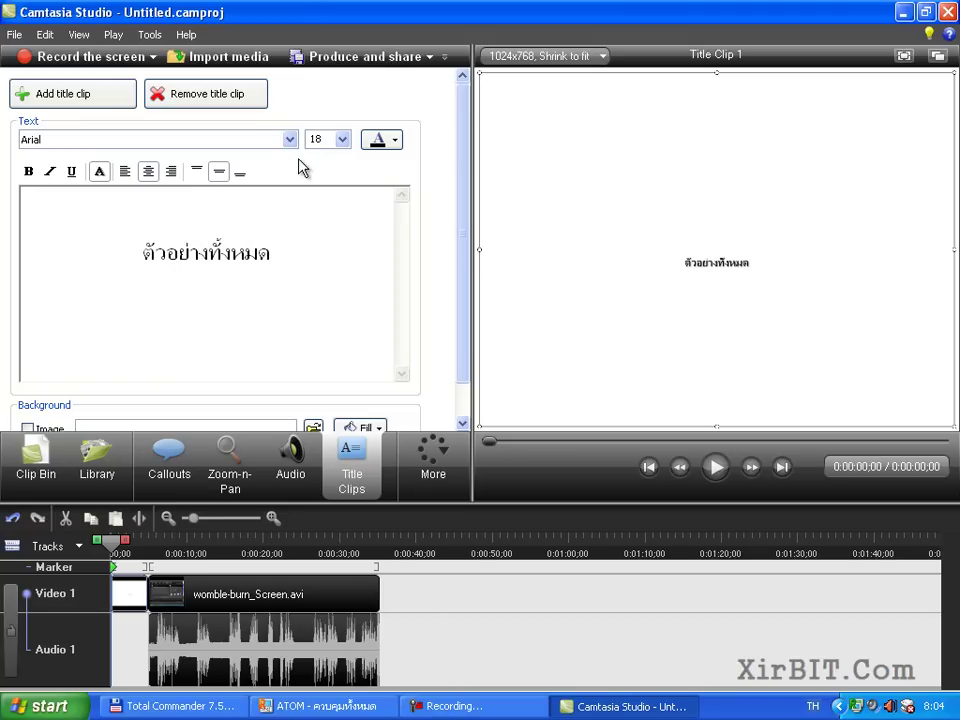
Step: Format the title clip's text as 48-point Layiji MaHaNiYom V1.5
click(342, 139)
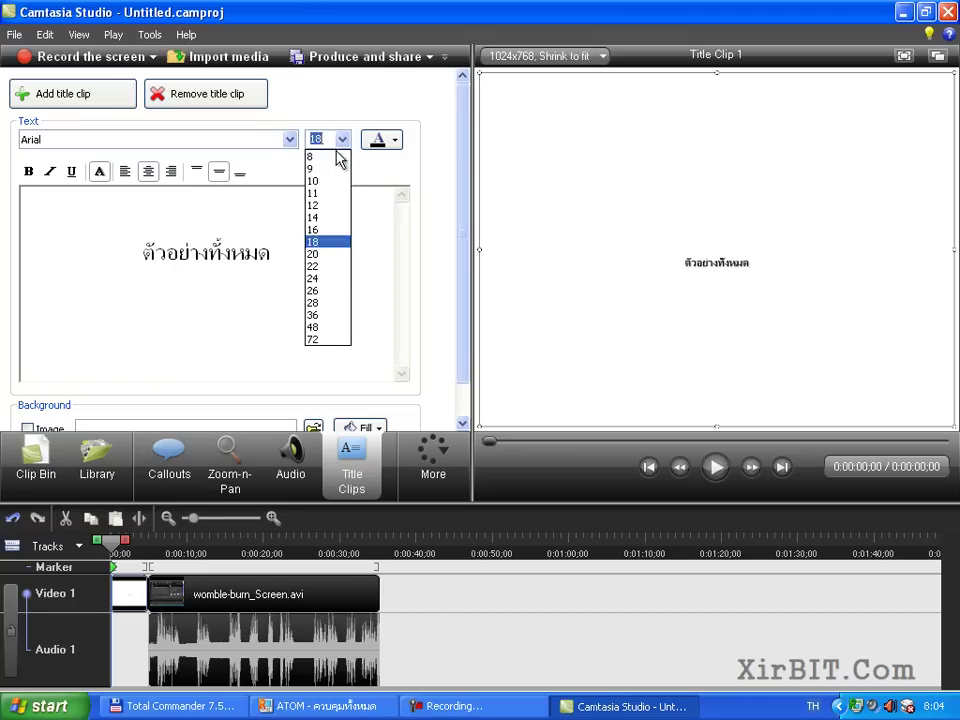
click(318, 327)
drag(283, 252, 158, 236)
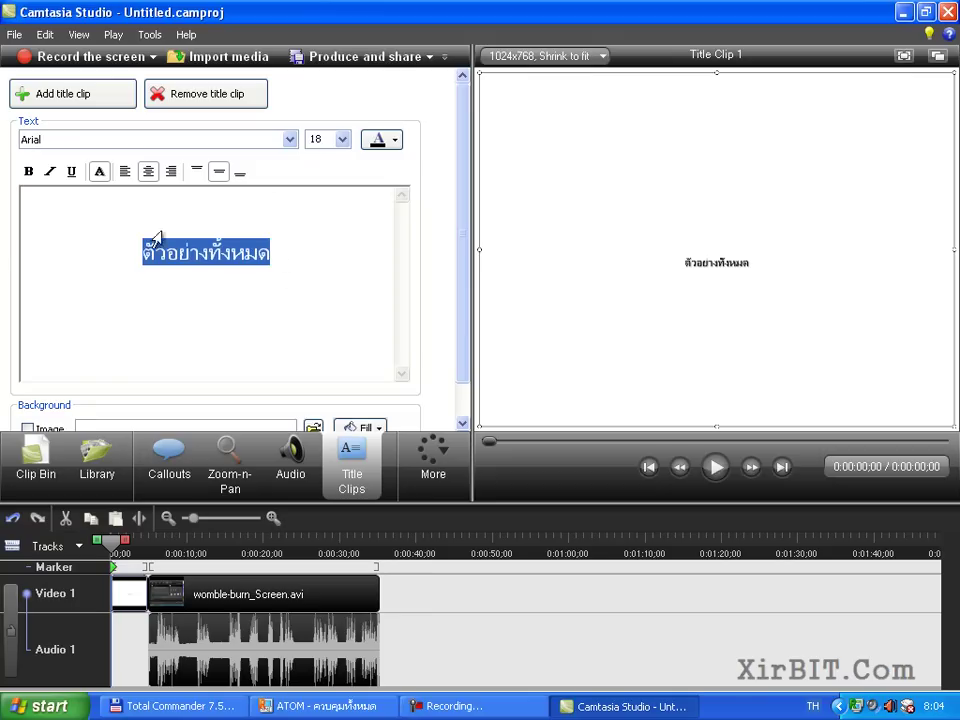
click(342, 139)
click(318, 327)
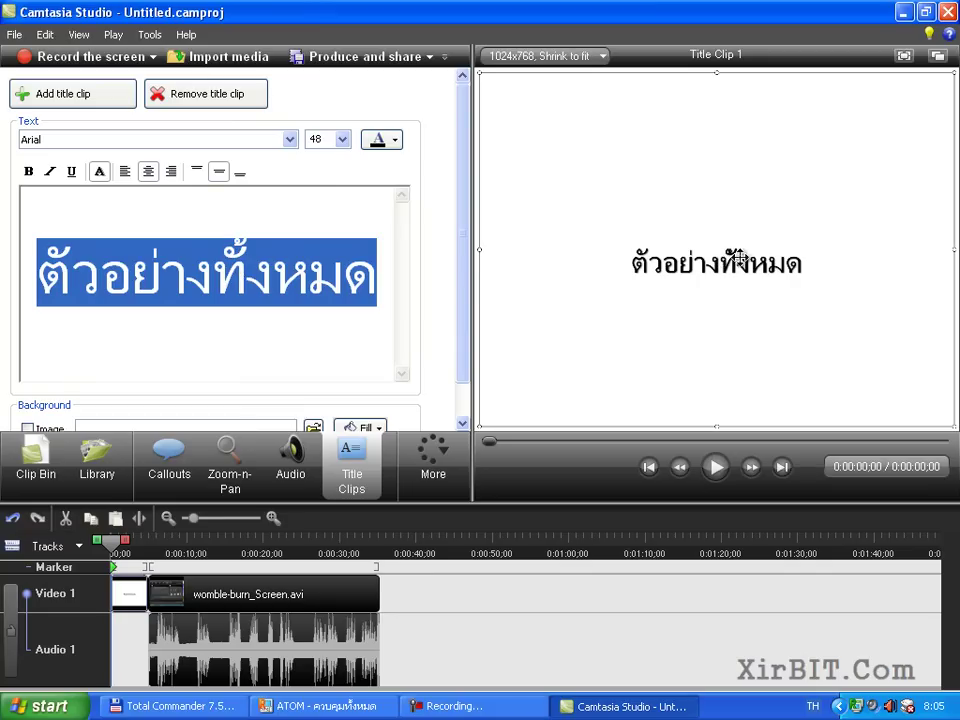
click(290, 140)
drag(291, 185, 291, 264)
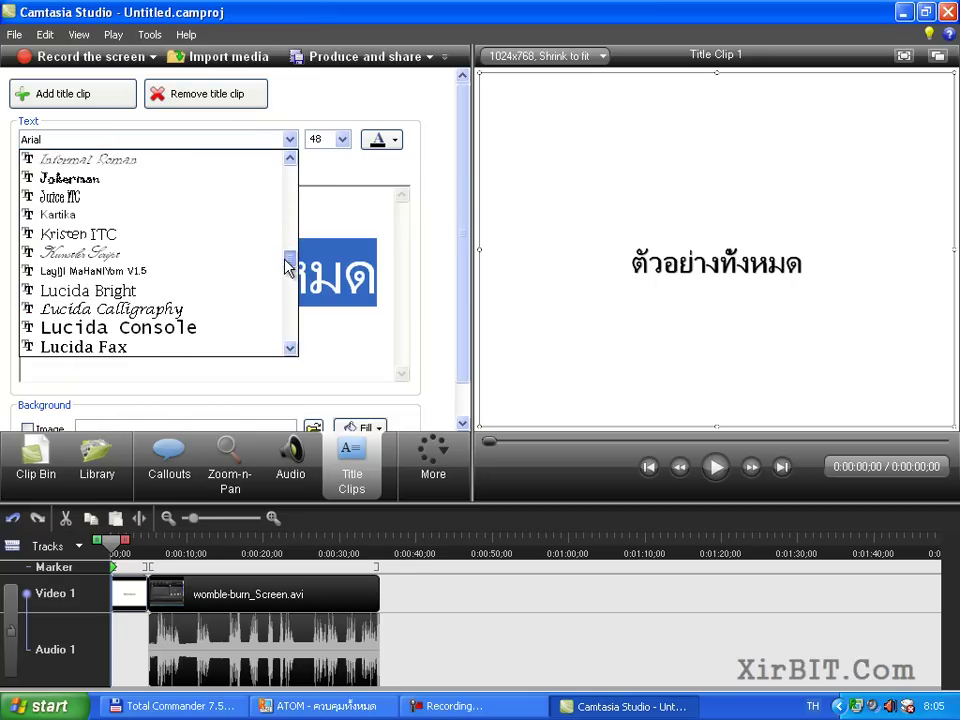
click(205, 271)
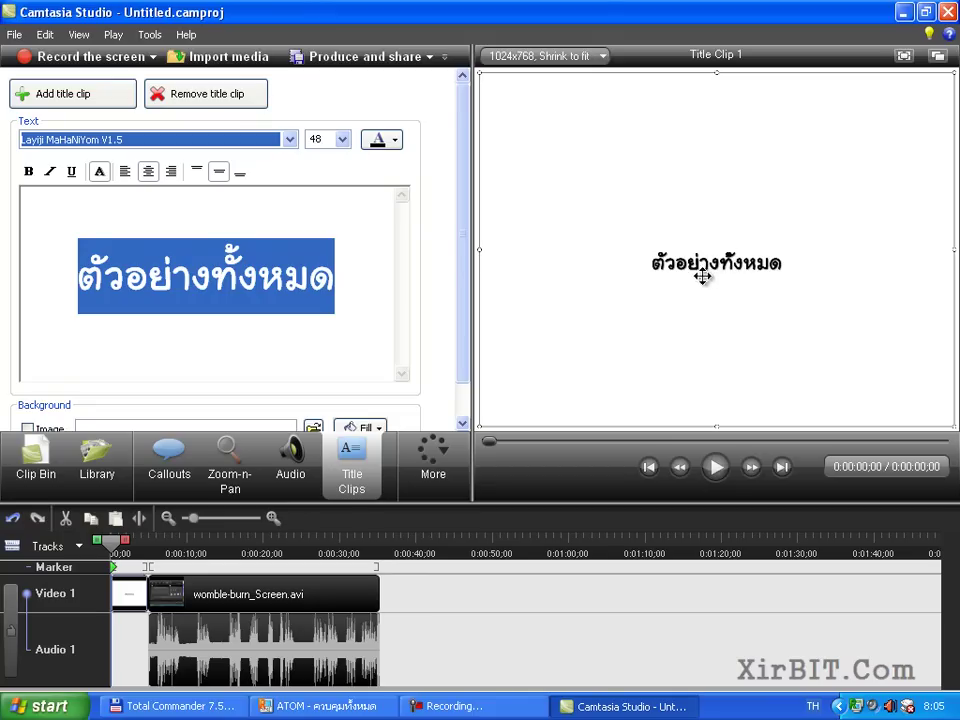
Step: Delete the text from the title clip so only its blank background remains
click(313, 295)
drag(330, 280, 78, 278)
key(Delete)
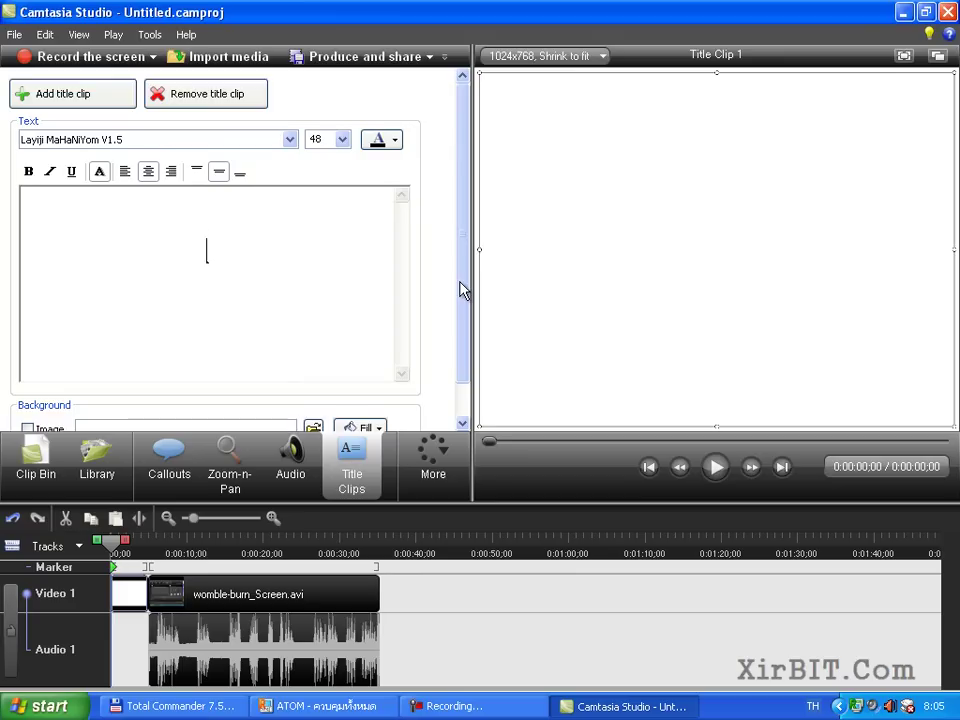
drag(463, 290, 461, 332)
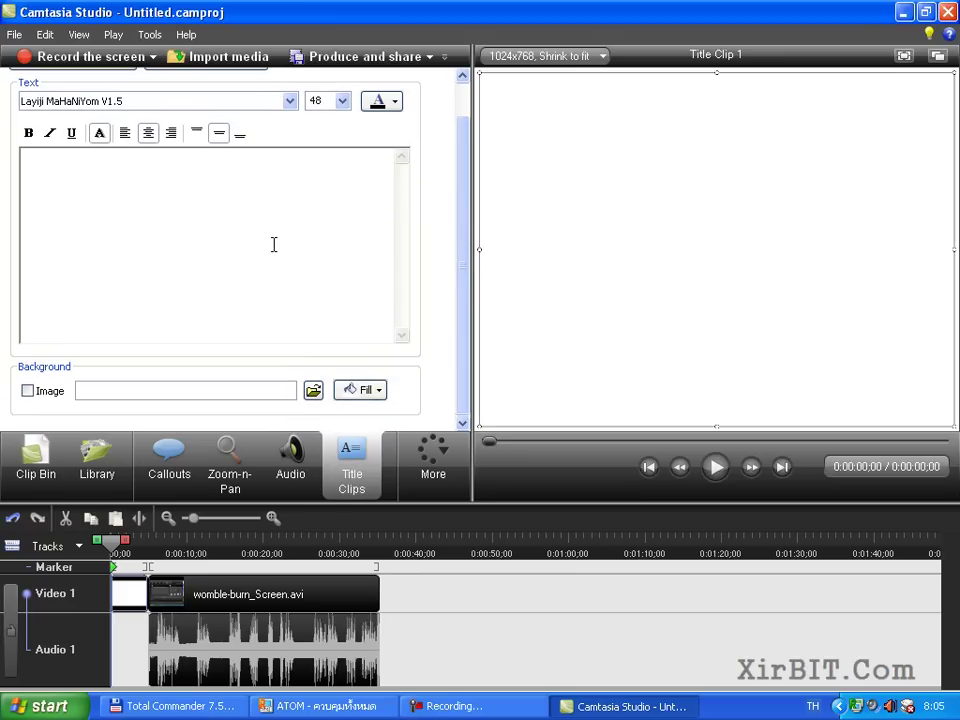
Step: Add a Text callout over the title clip, move it to mid-frame and widen it to about 733
click(236, 521)
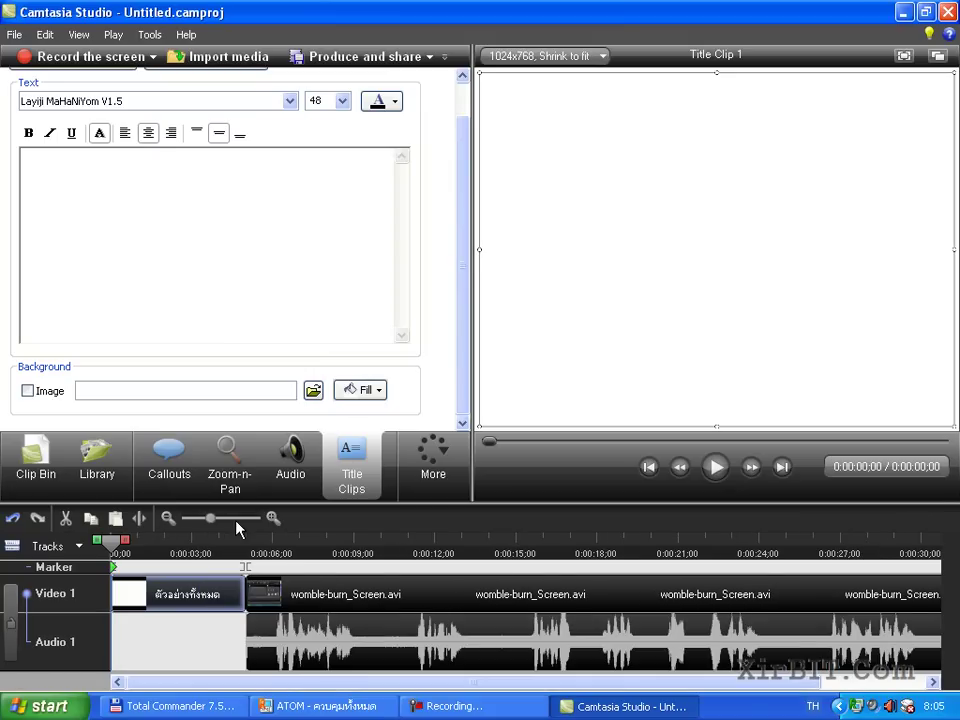
click(170, 470)
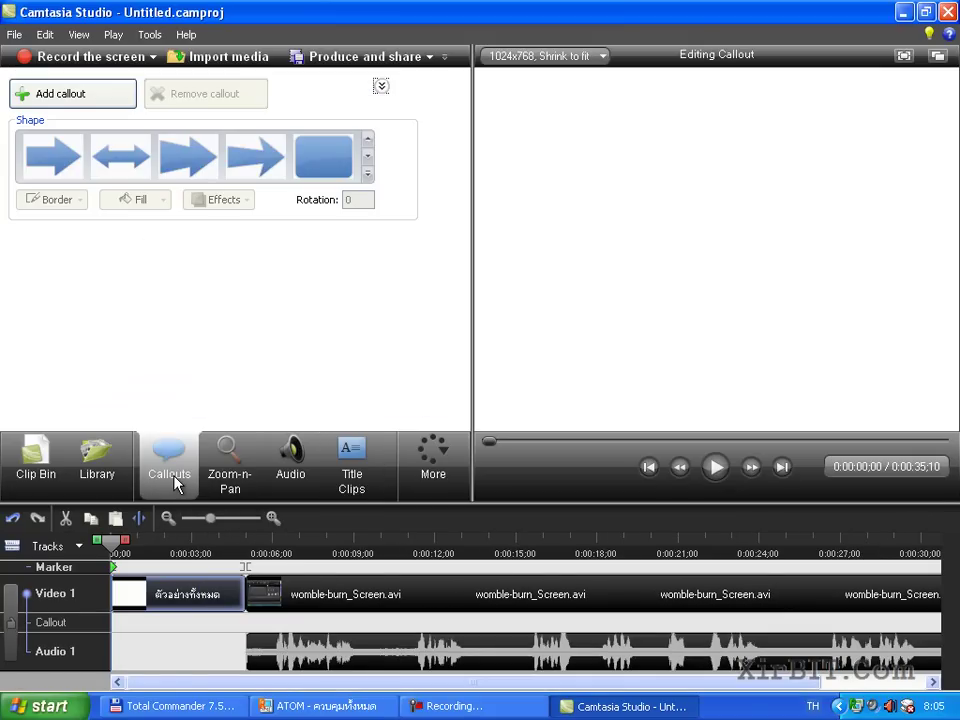
click(367, 174)
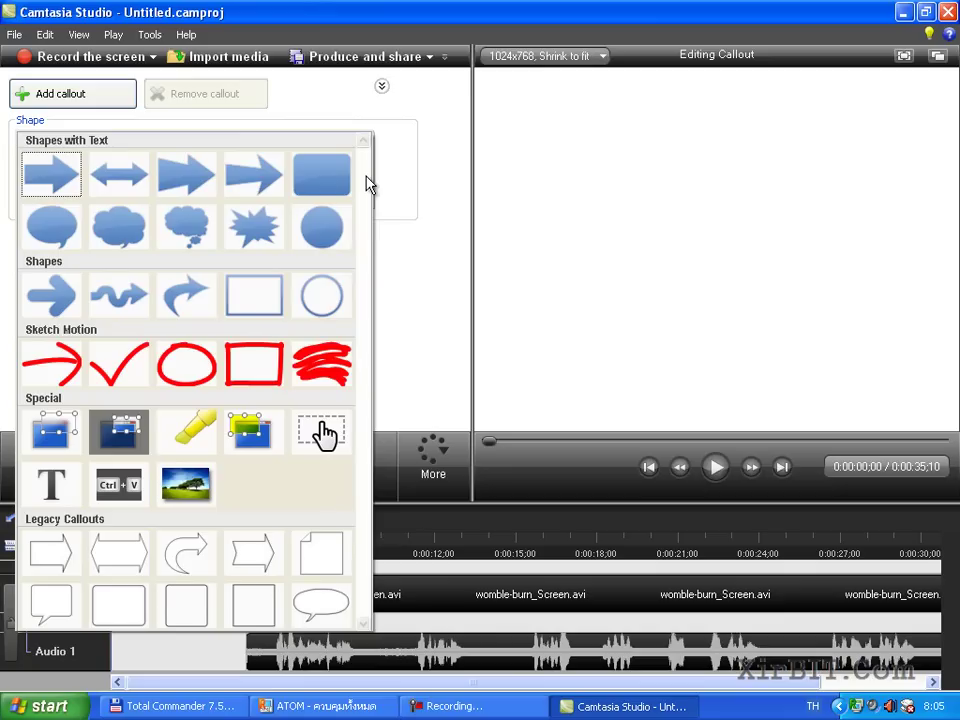
click(44, 487)
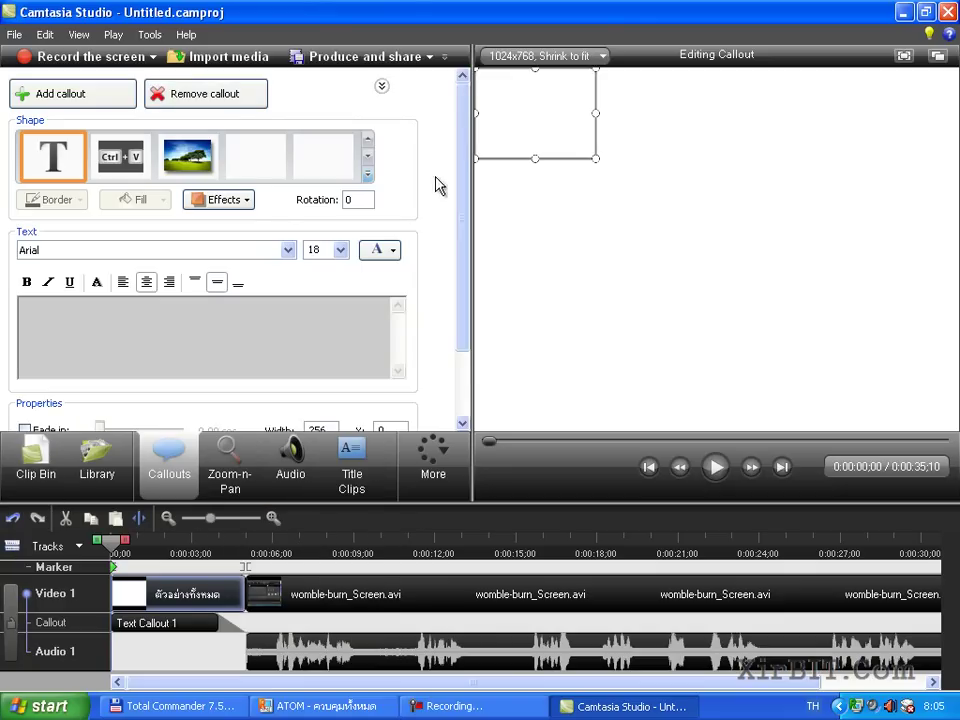
drag(548, 203, 584, 299)
drag(641, 255, 864, 253)
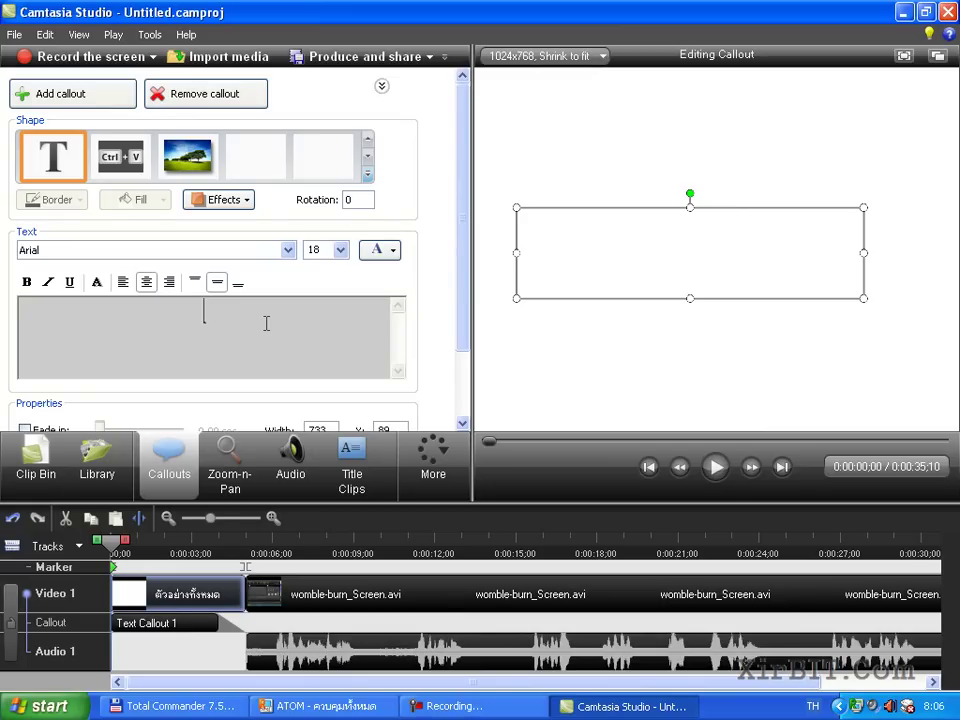
Step: Enter "ตัวอย่างทั้งหมด" in the callout and format it as 36-point Layiji MaHaNiYom V1.5
text(ตัวอย่างทั้งหมด)
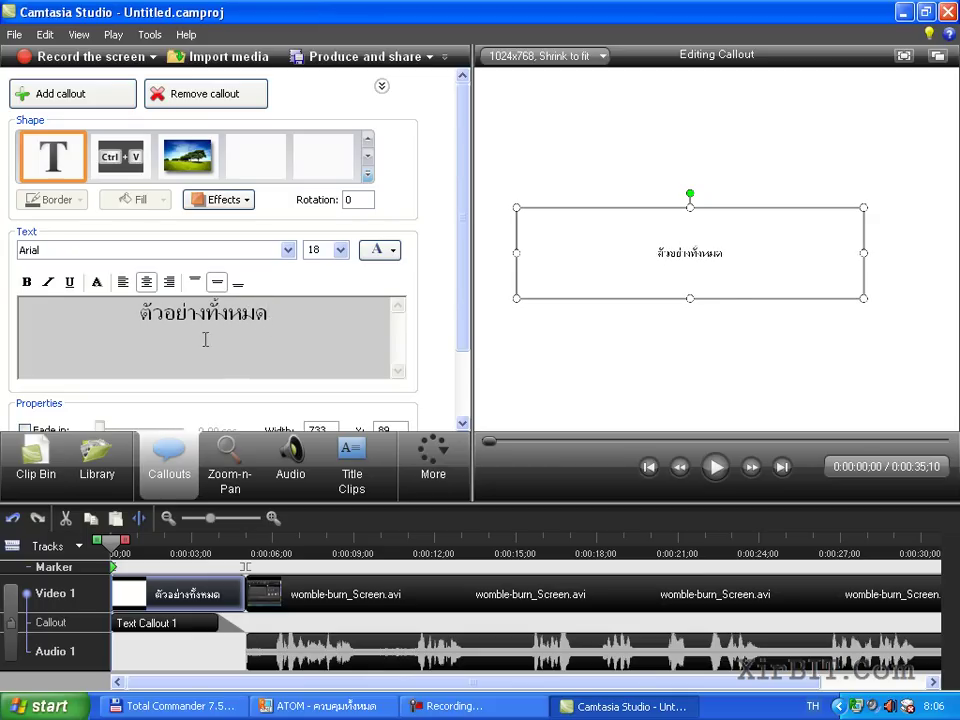
drag(272, 314, 138, 314)
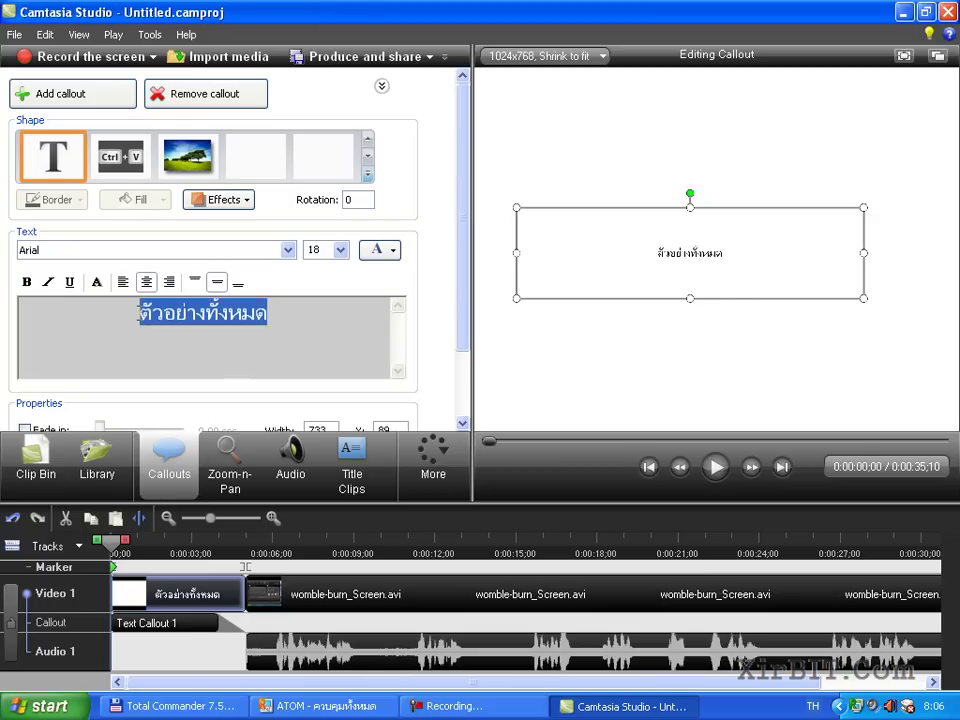
click(340, 250)
click(318, 436)
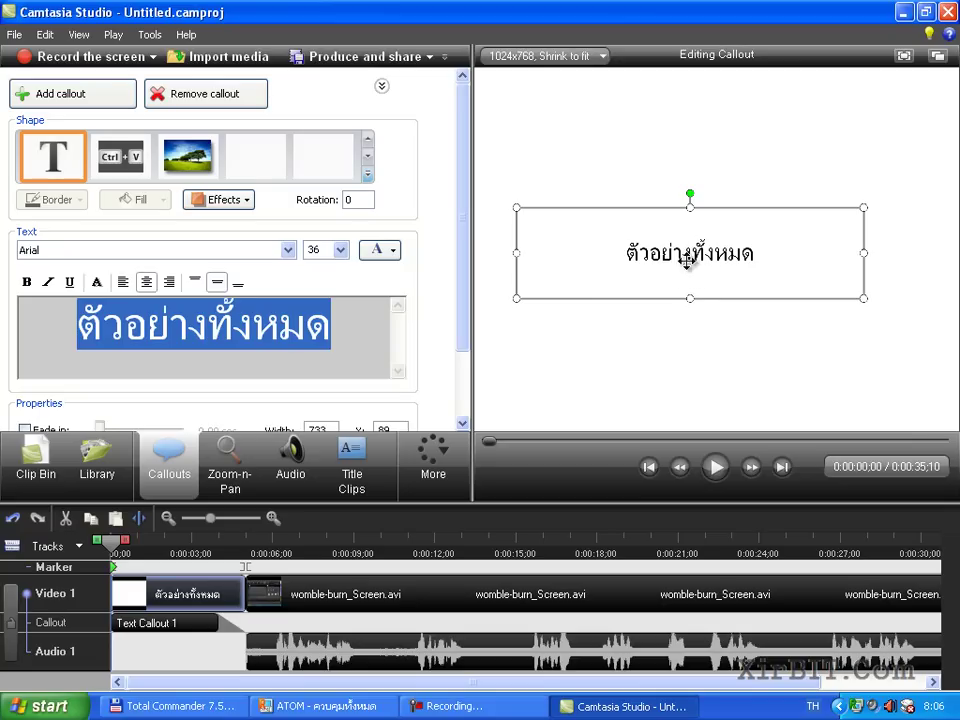
click(288, 250)
drag(288, 278, 287, 367)
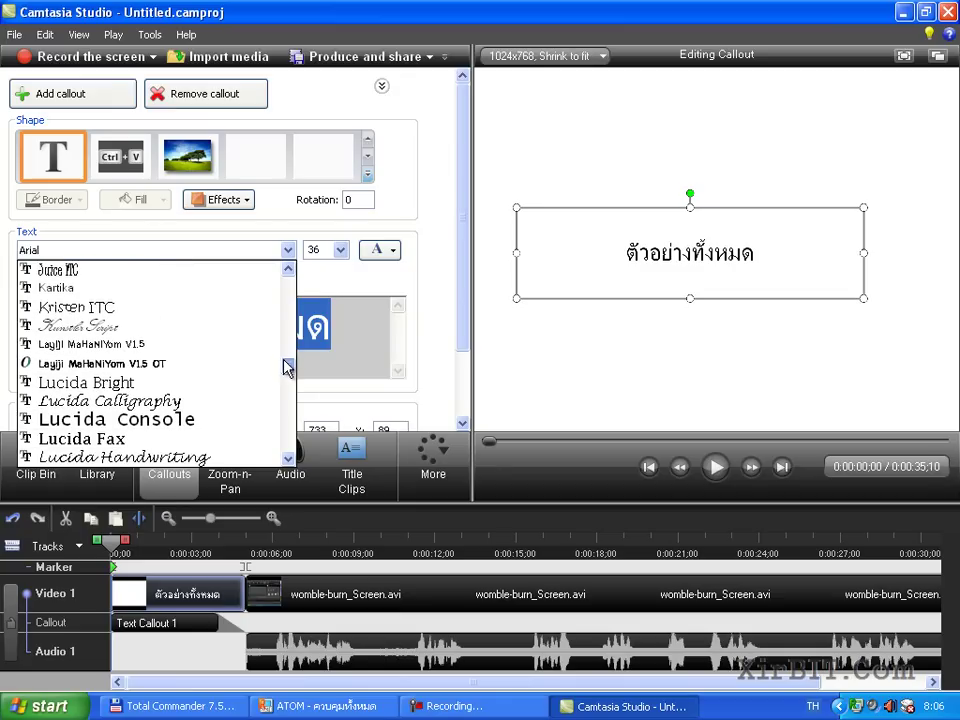
click(214, 344)
Step: Enlarge the callout text, trying size 48 and settling on a custom size of 80
click(340, 250)
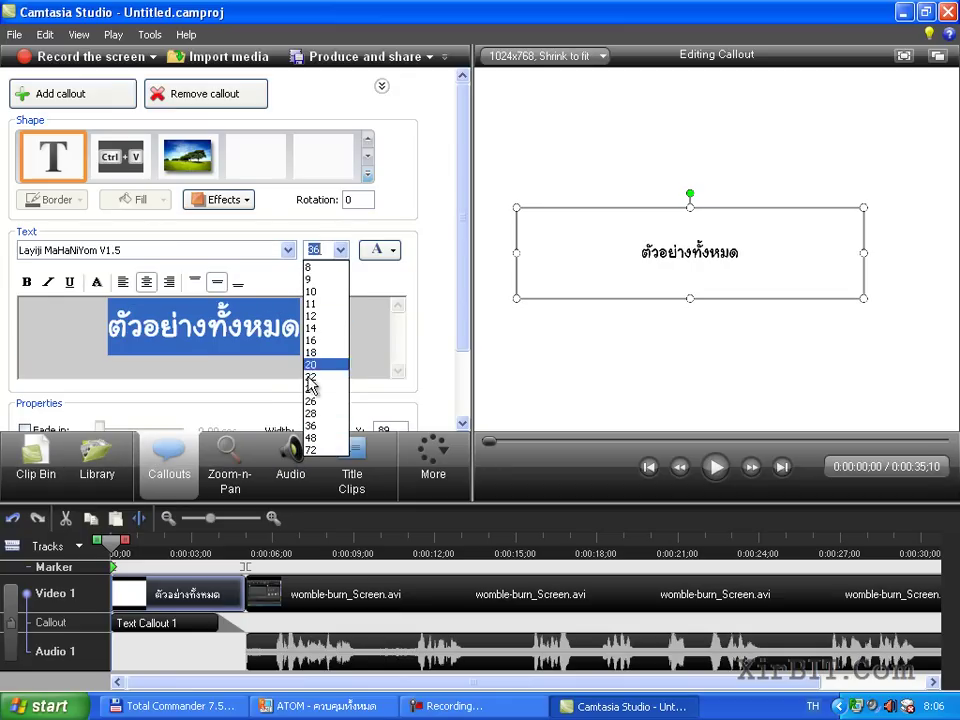
click(312, 437)
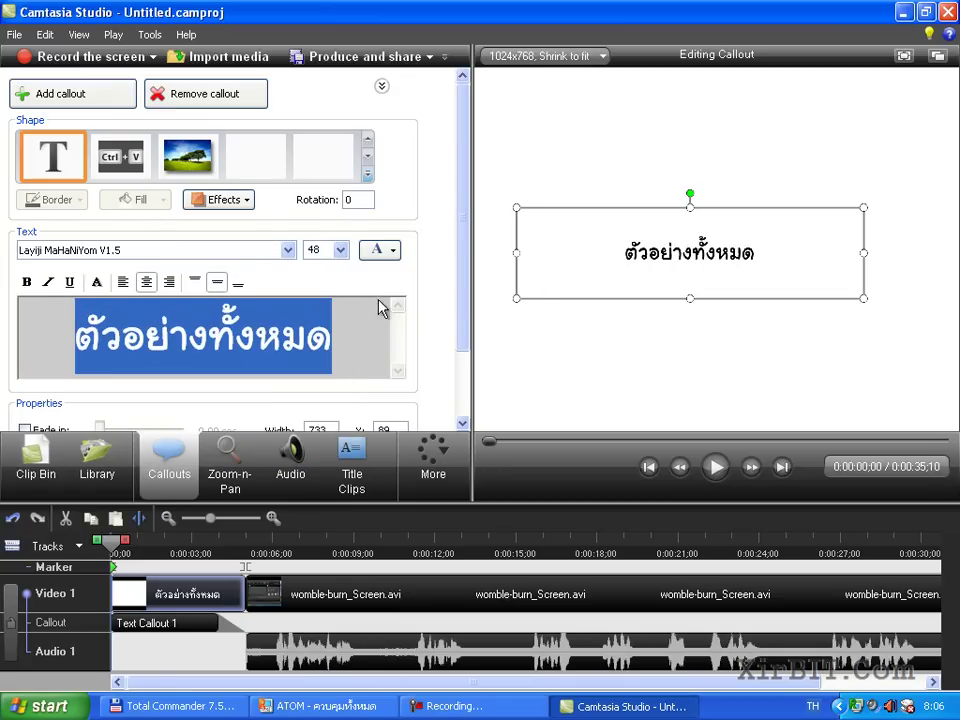
click(341, 250)
click(327, 249)
text(80)
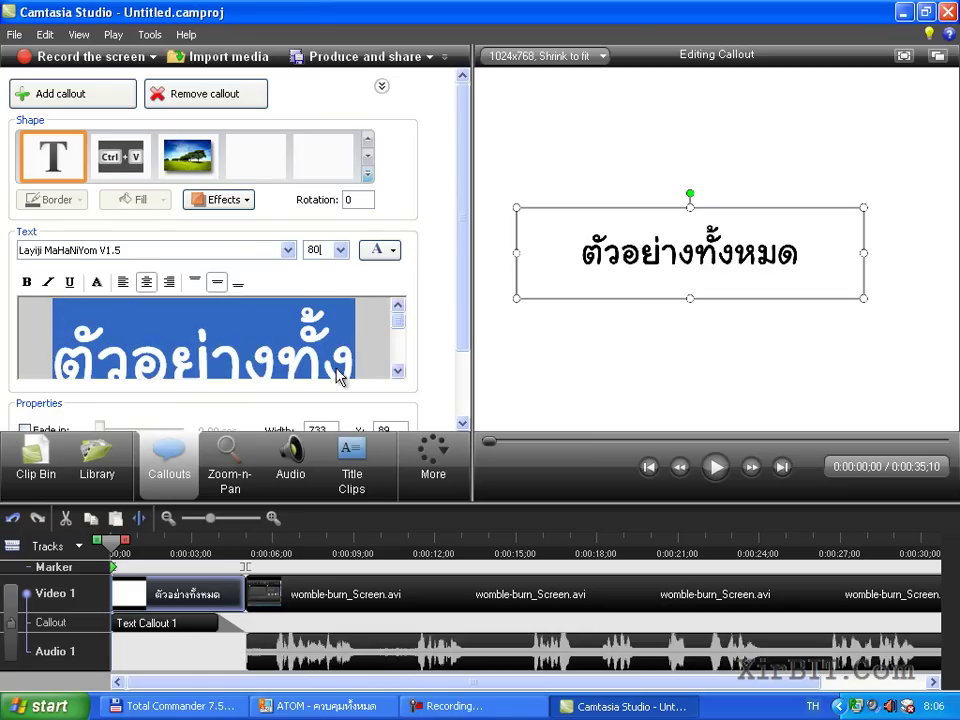
Step: Widen the text callout to about 792 and move it lower in the frame, to about X 123, Y 411
drag(646, 240, 673, 310)
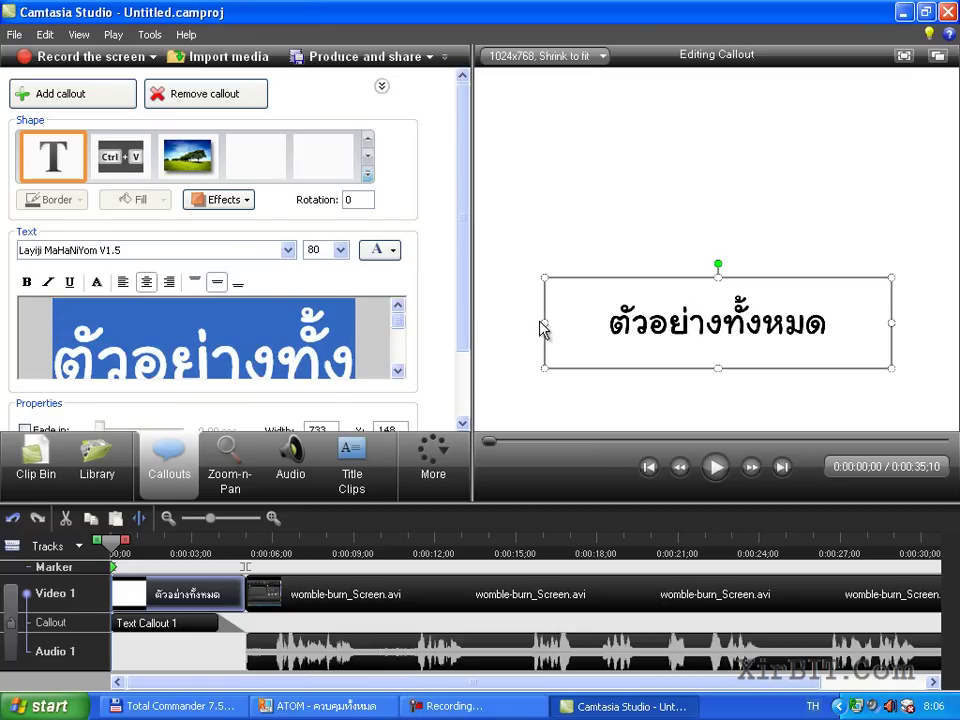
drag(520, 324, 510, 324)
drag(739, 332, 756, 318)
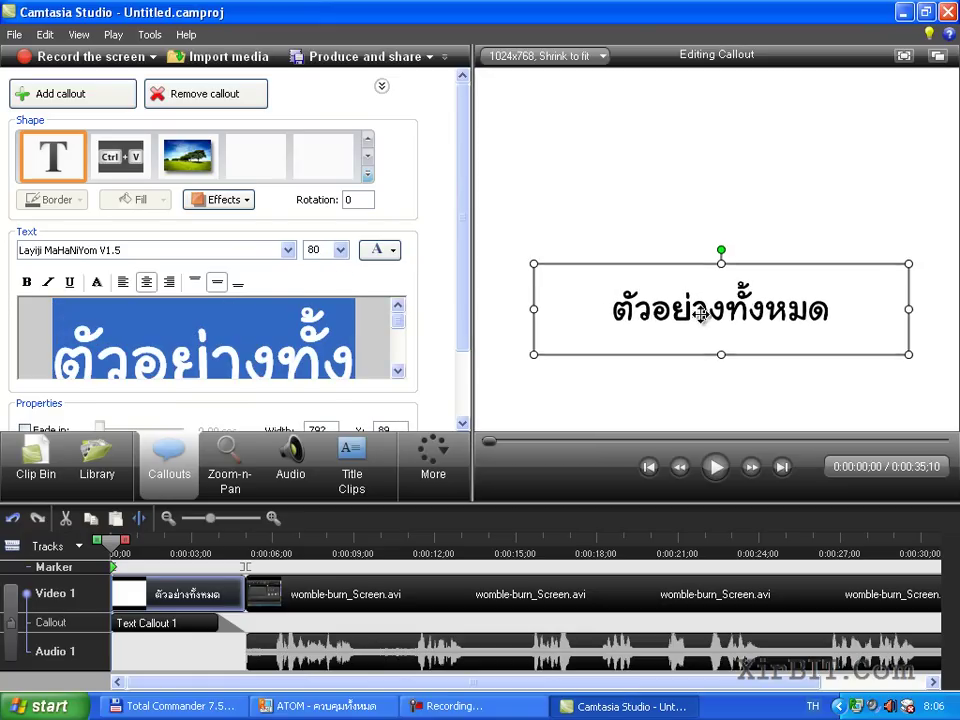
drag(397, 328, 399, 358)
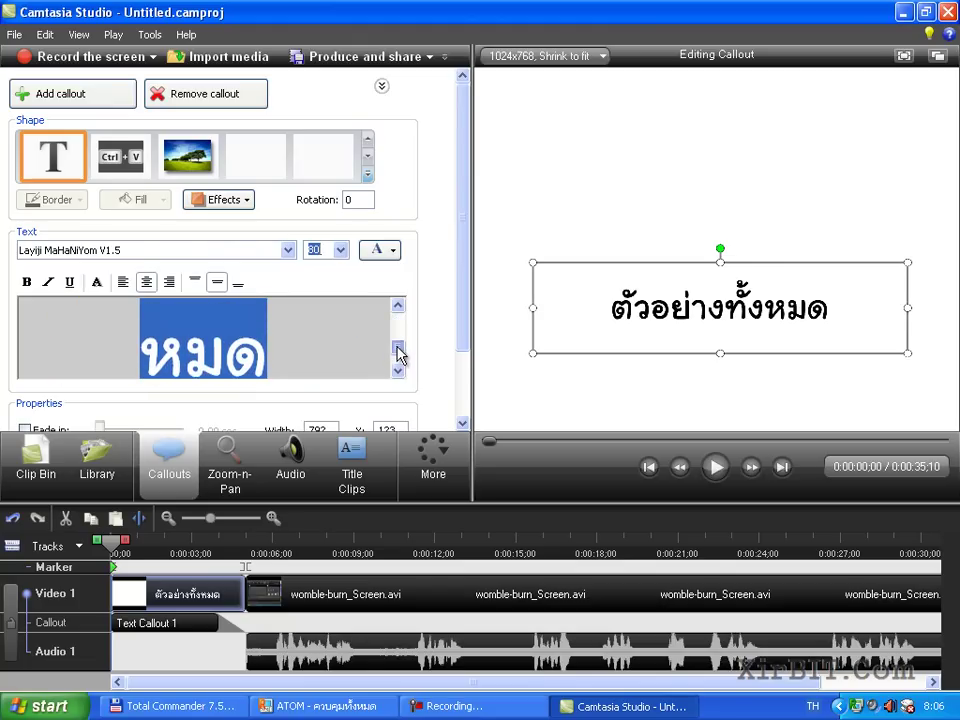
Step: Turn off the text callout's fade out and set its duration to 5 seconds
drag(462, 270, 461, 300)
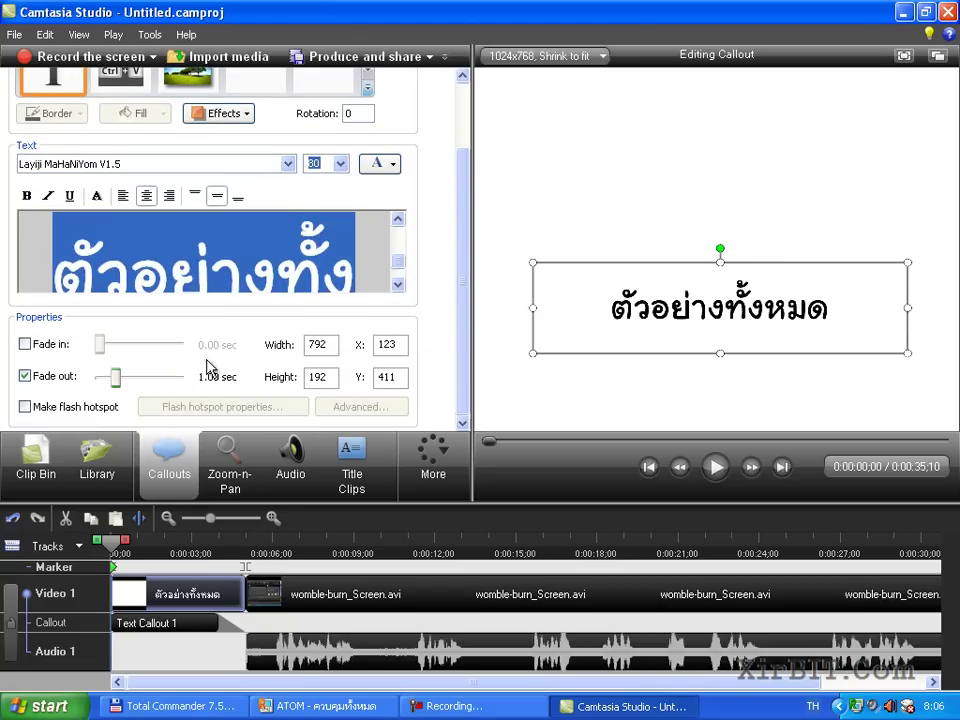
click(25, 377)
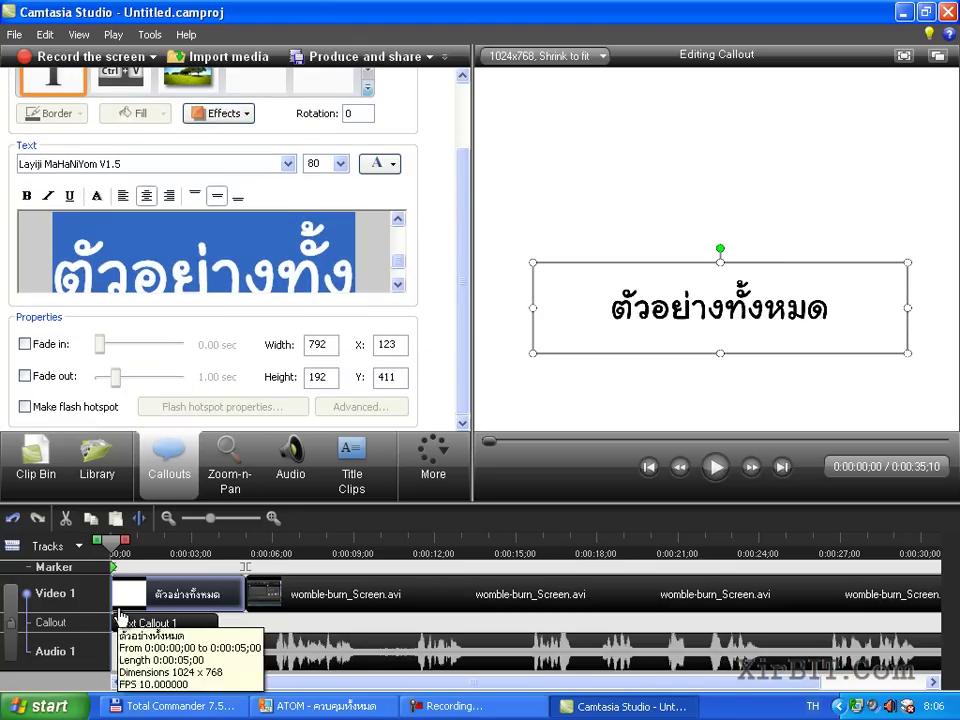
right_click(175, 623)
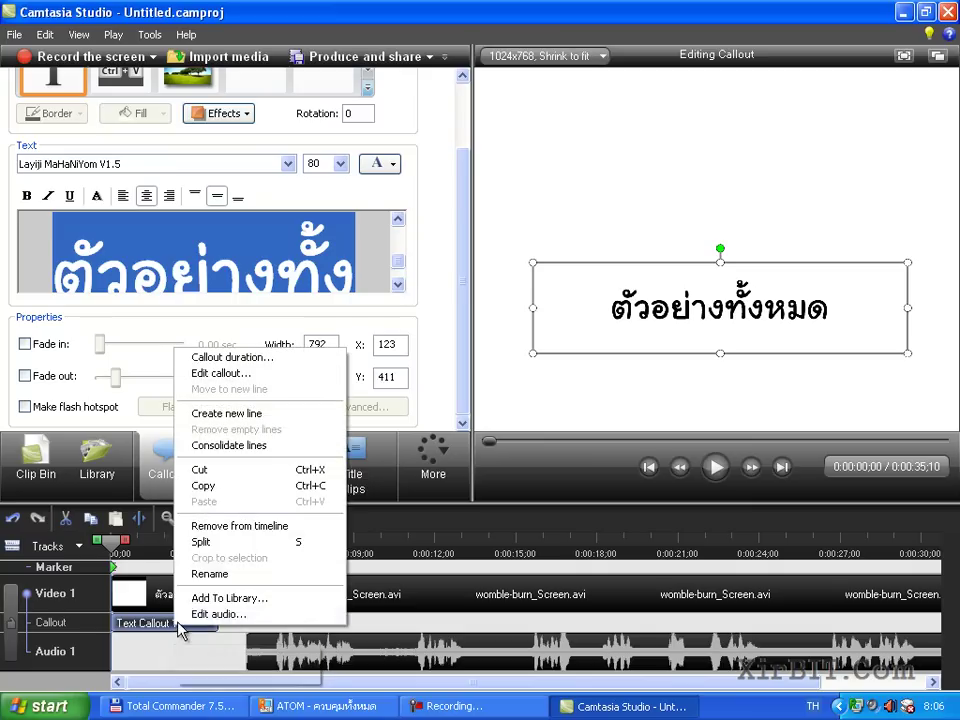
click(238, 357)
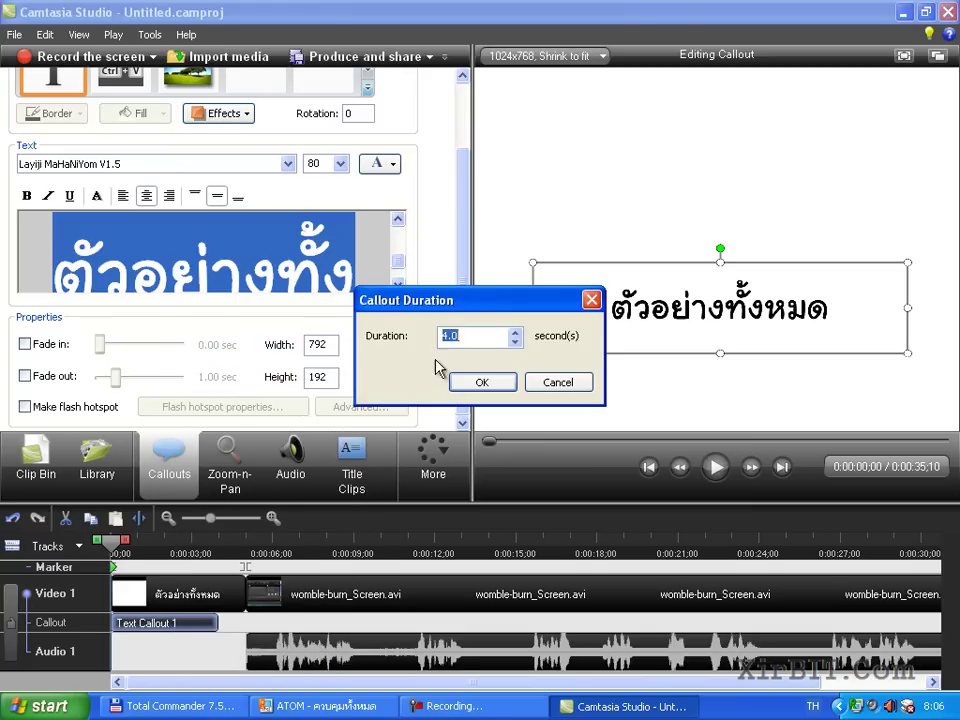
click(440, 337)
text(5)
click(453, 382)
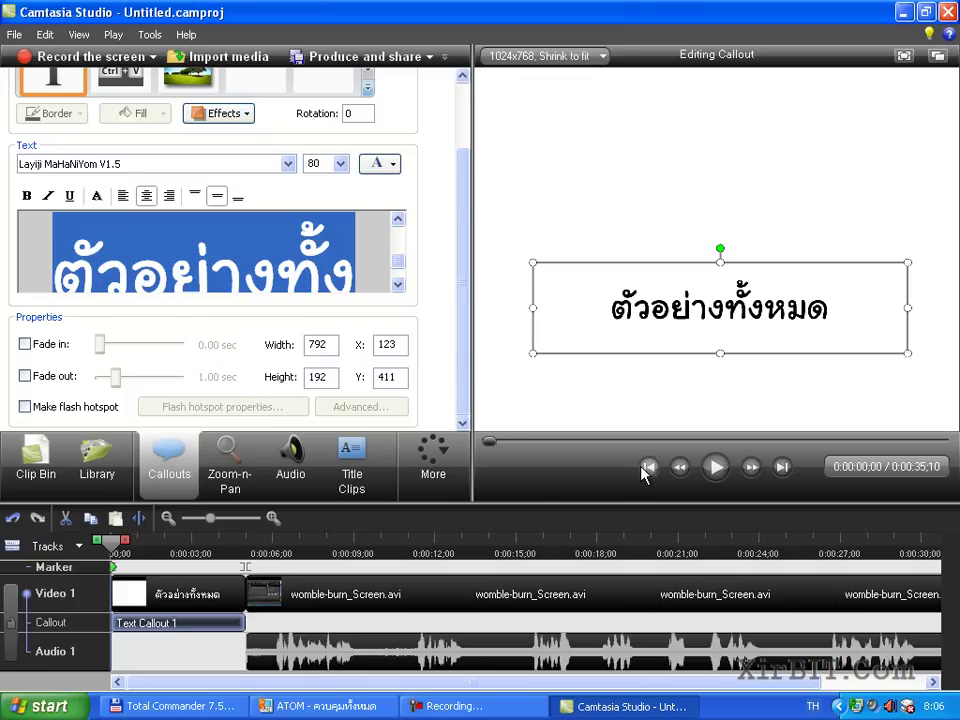
Step: Play the opening title in the preview, then return the playhead to the start
click(716, 468)
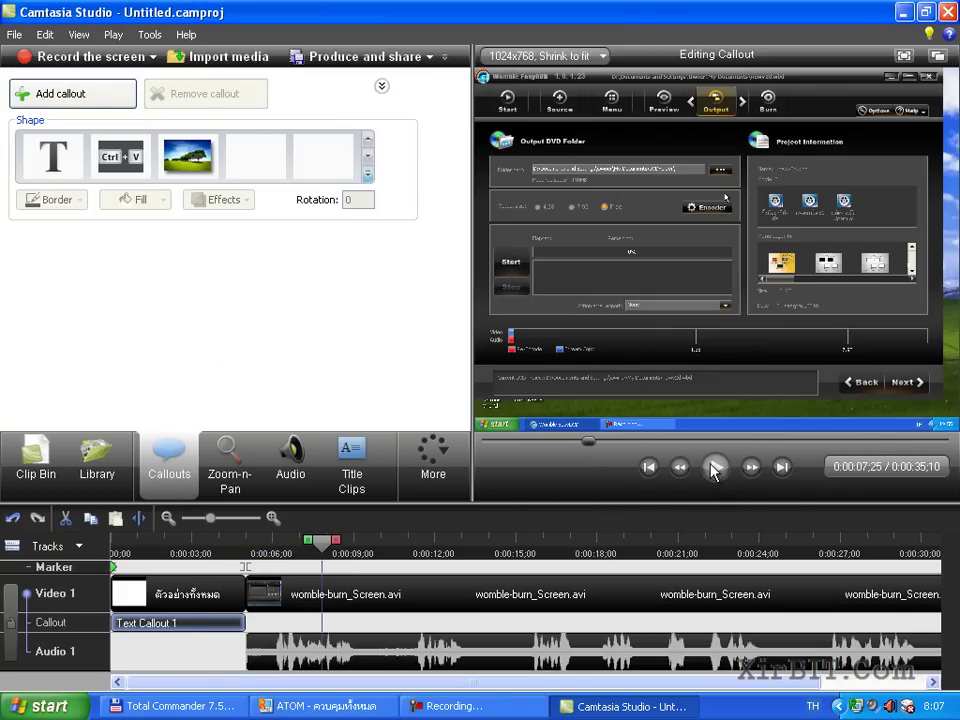
drag(594, 454, 480, 448)
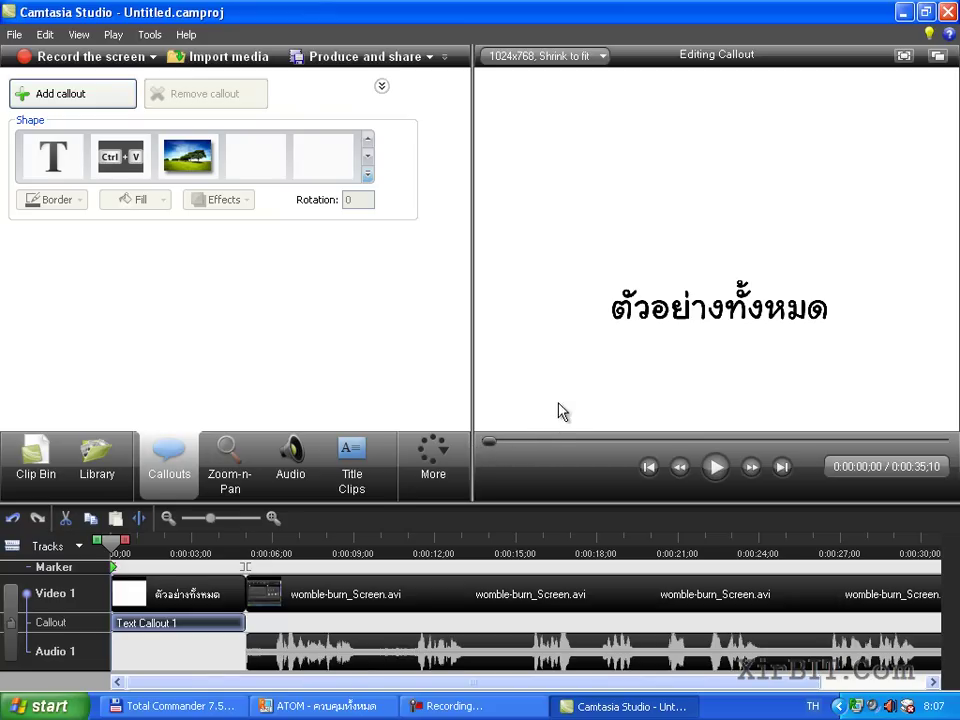